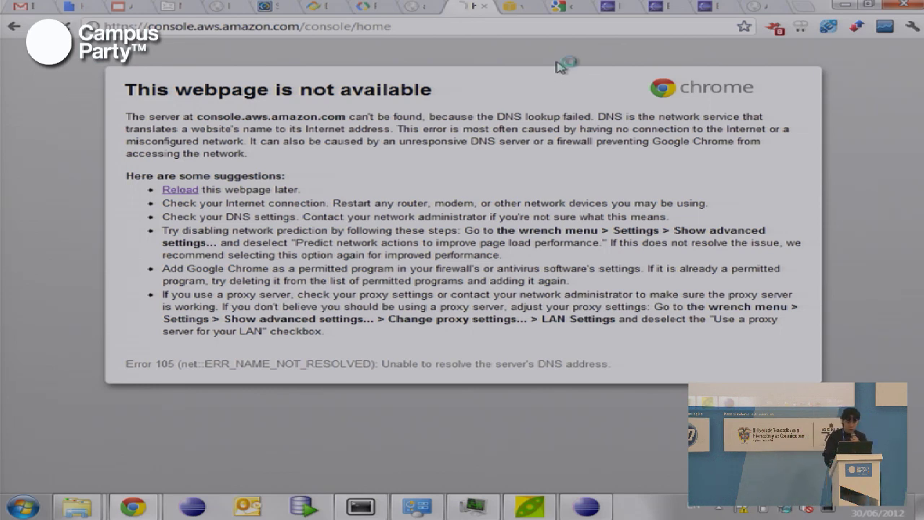
# Reload the AWS Management Console home page and open the EC2 dashboard.
pyautogui.press('F5')
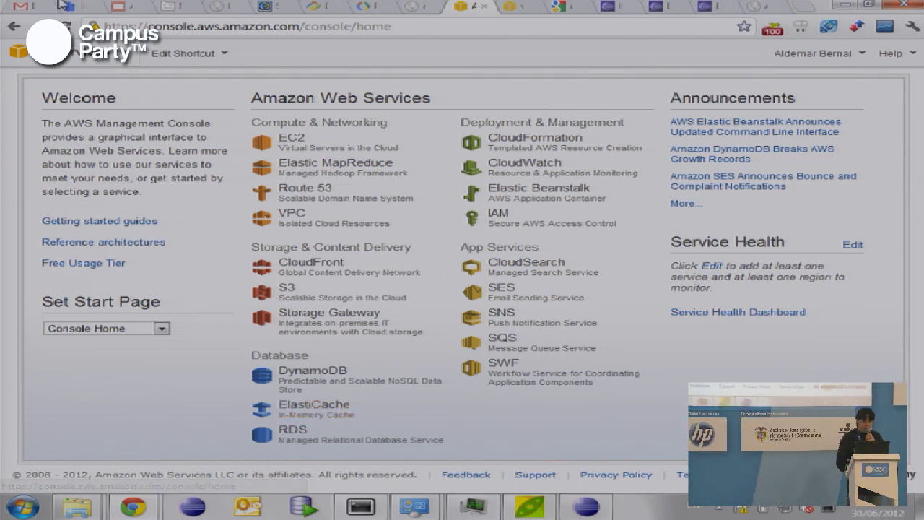
pyautogui.click(88, 61)
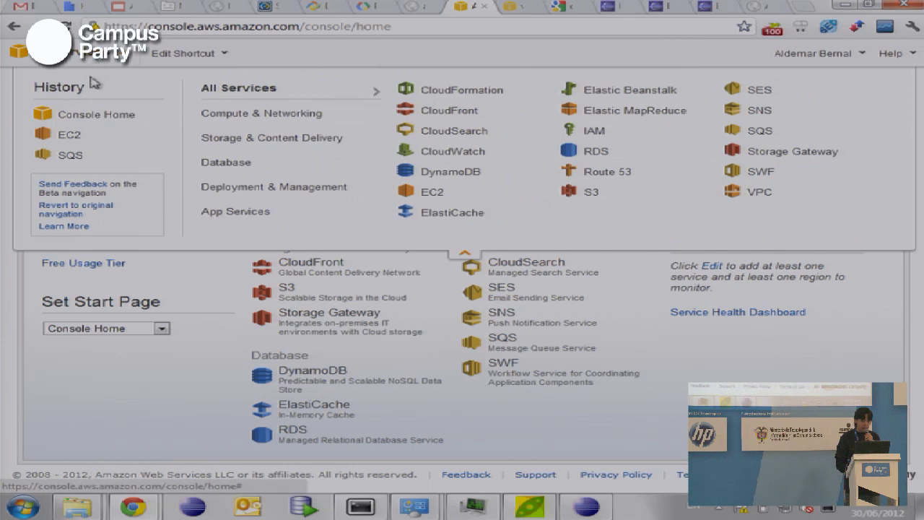
pyautogui.click(71, 134)
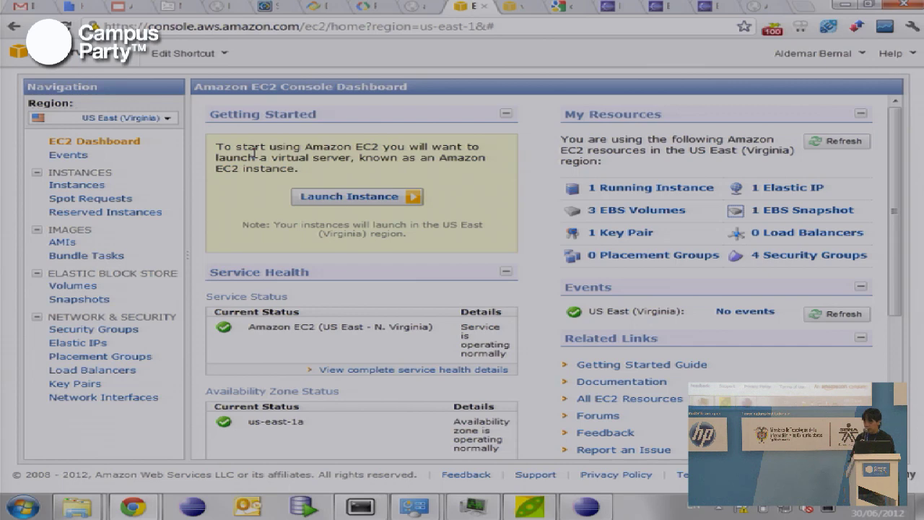
# Start launching a new EC2 instance and review the Quick Launch configurations with the 64-bit Amazon Linux AMI 2012.03.
pyautogui.click(359, 203)
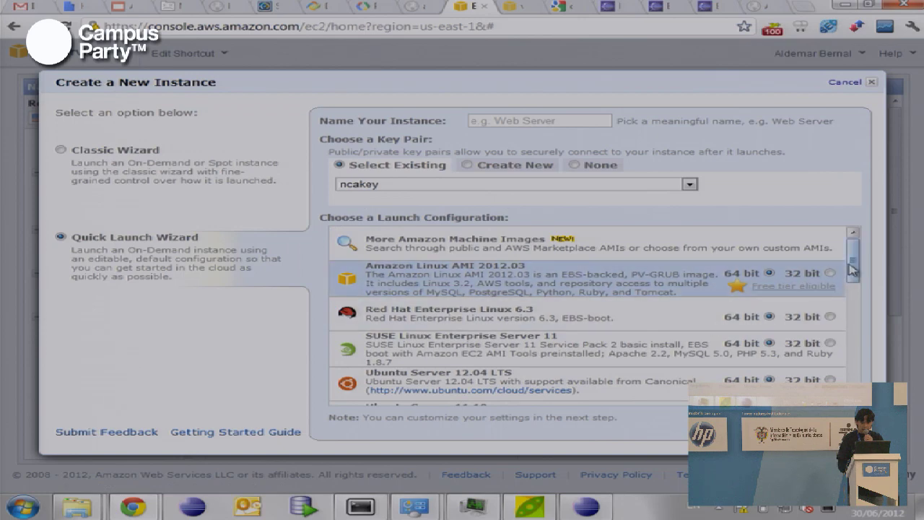
pyautogui.moveTo(854, 267)
pyautogui.mouseDown()
pyautogui.moveTo(854, 316)
pyautogui.moveTo(854, 268)
pyautogui.mouseUp()
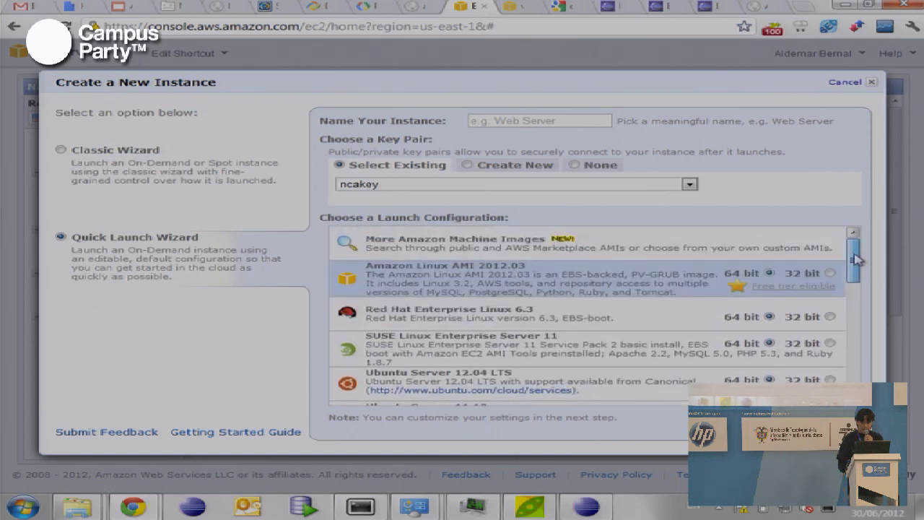
pyautogui.click(770, 274)
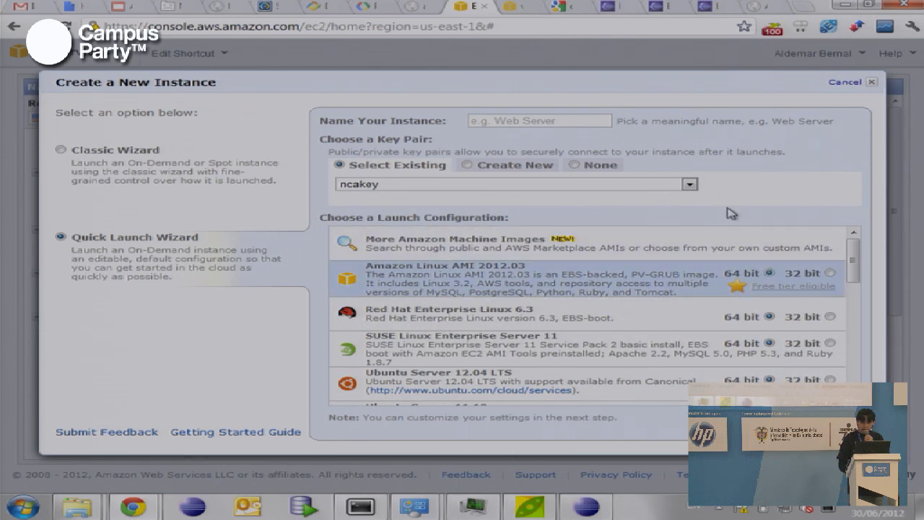
# Look through the Classic Wizard's Quick Start, My AMIs and Community AMIs image lists, and cancel the instance request.
pyautogui.click(140, 153)
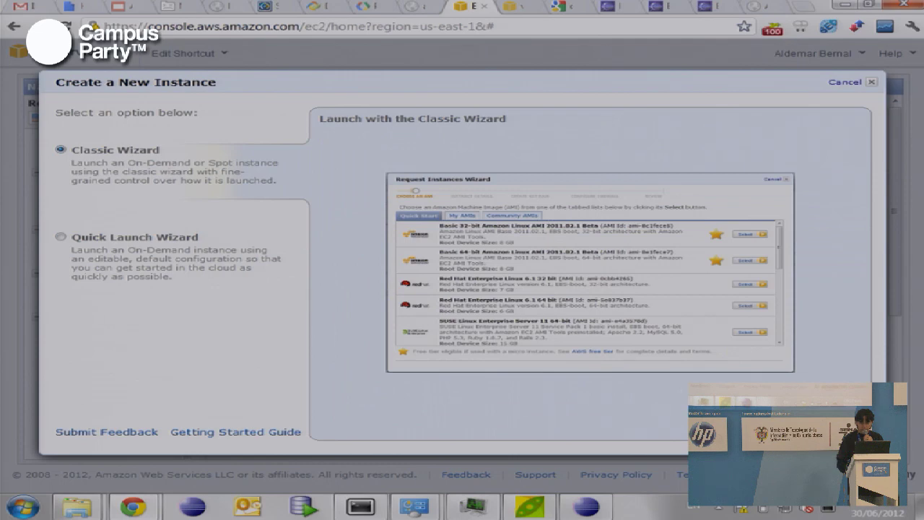
pyautogui.click(568, 289)
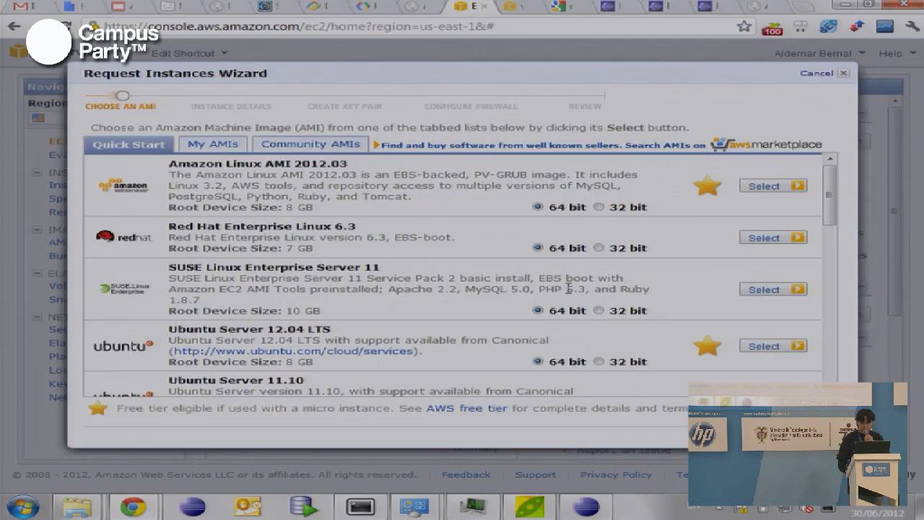
pyautogui.click(196, 147)
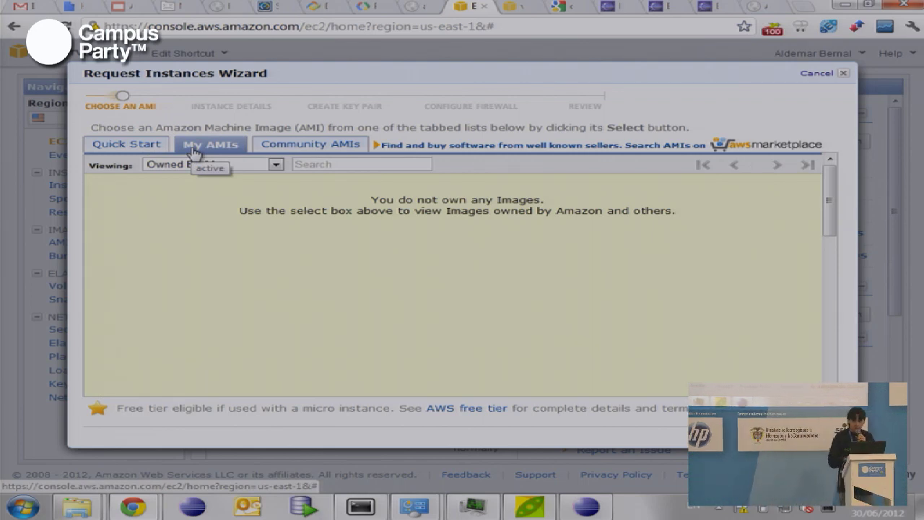
pyautogui.click(340, 152)
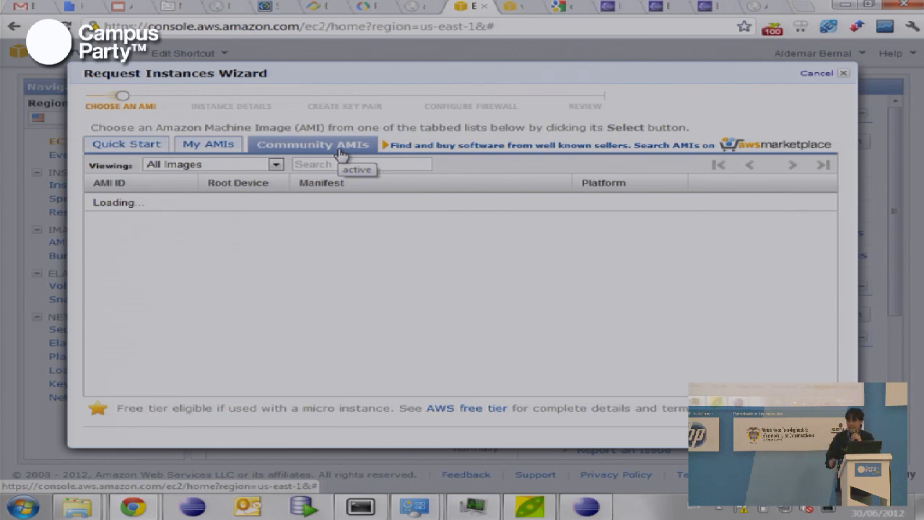
pyautogui.click(832, 73)
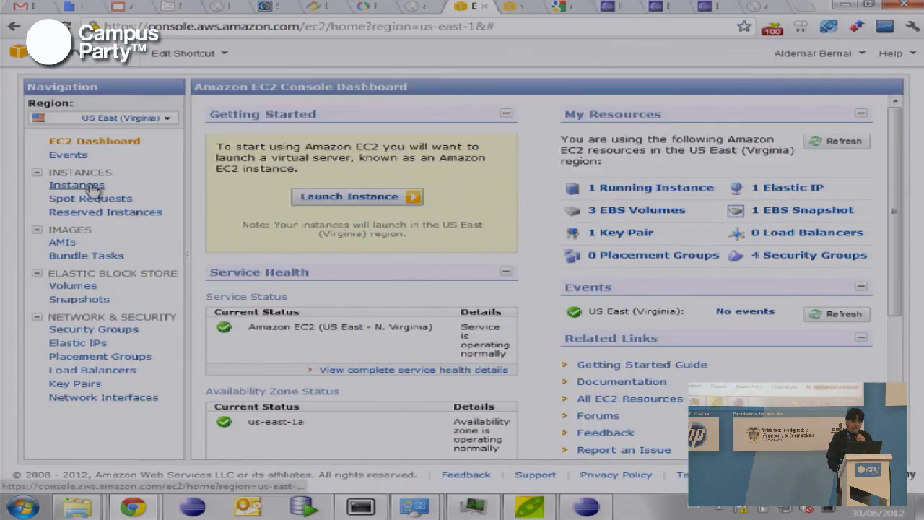
# Show the details of the running EC2 instance i-2d91684a and check the list of available regions.
pyautogui.click(92, 189)
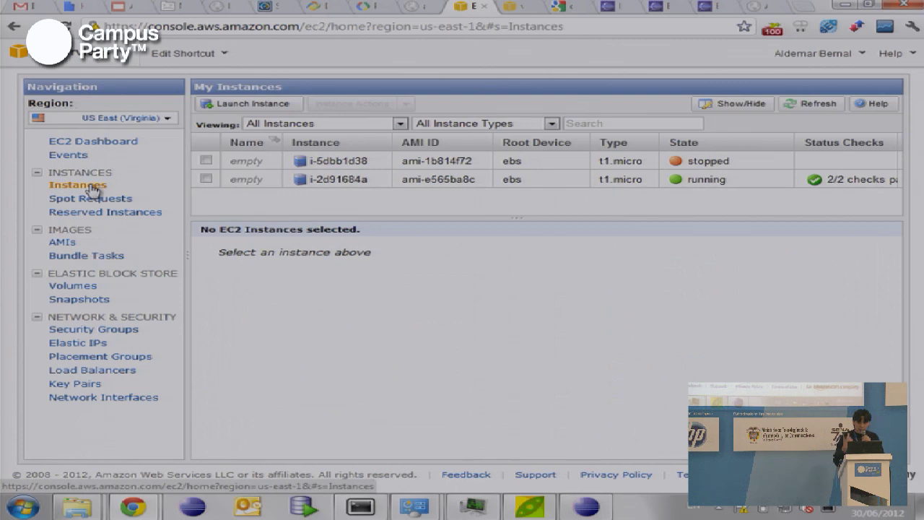
pyautogui.click(206, 179)
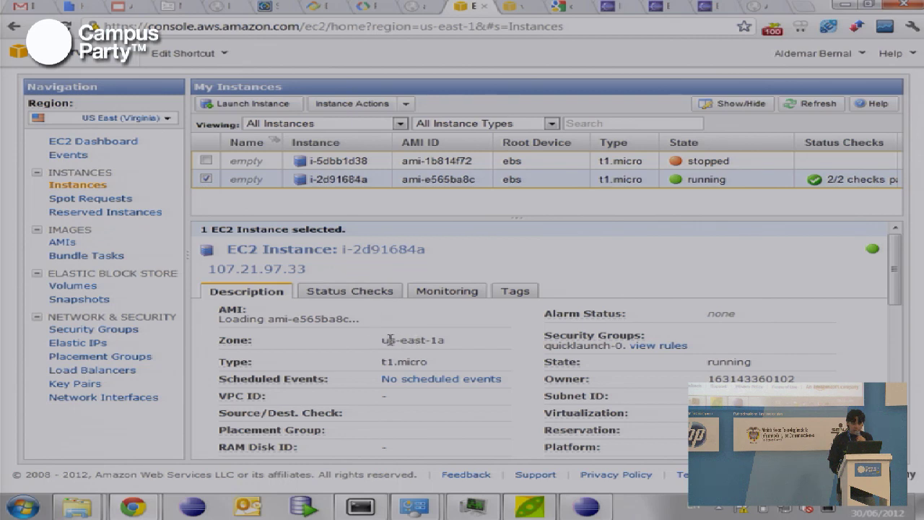
pyautogui.click(168, 118)
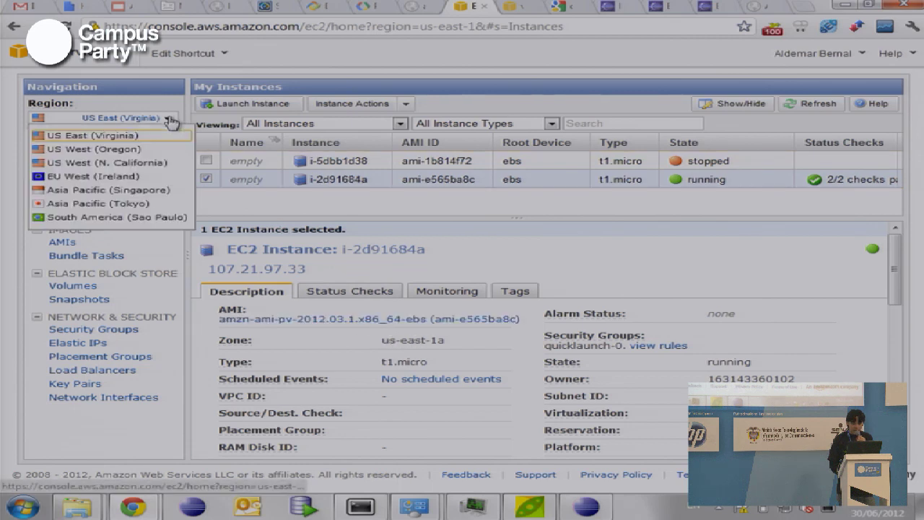
pyautogui.click(169, 120)
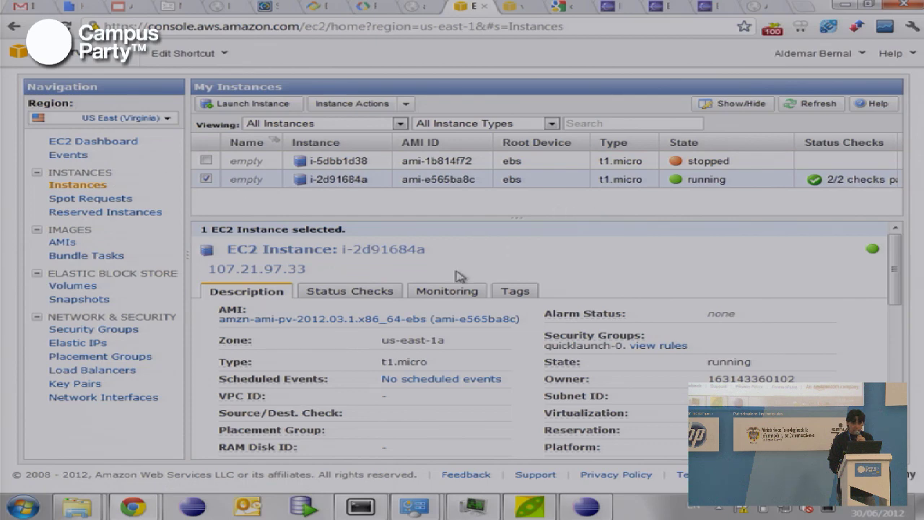
# Review the selected instance's status checks and CloudWatch metrics, including the enlarged CPU Utilization graph.
pyautogui.click(356, 294)
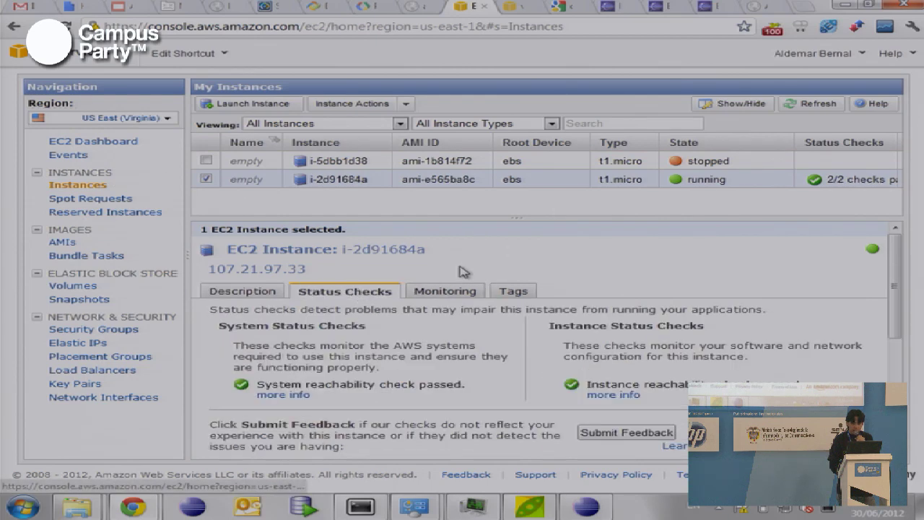
pyautogui.click(448, 289)
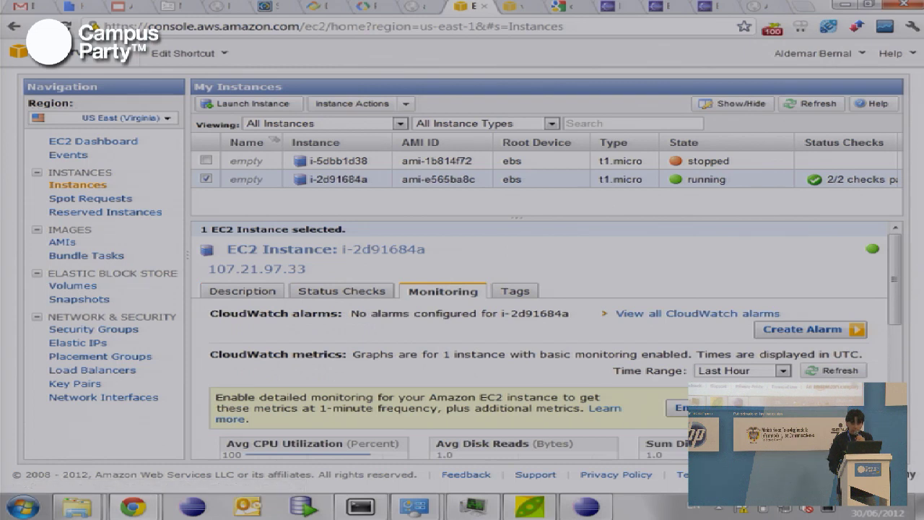
pyautogui.scroll(-5, 548, 398)
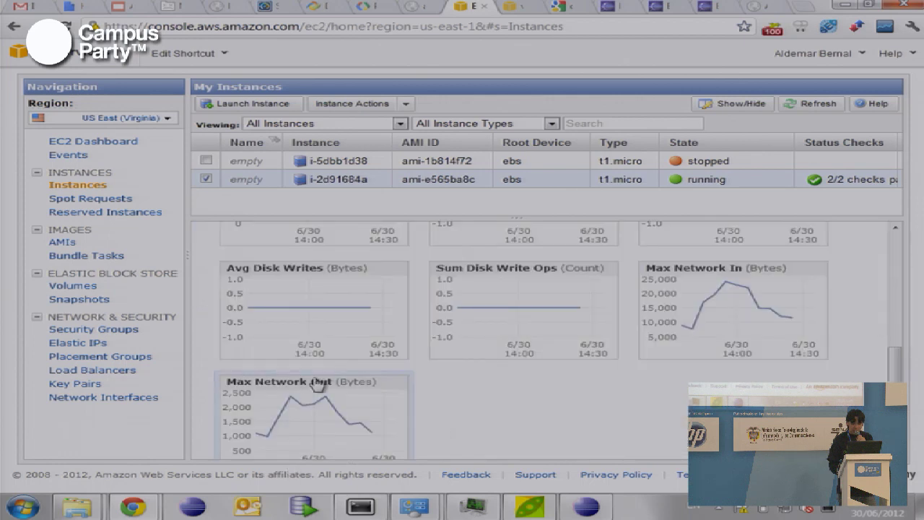
pyautogui.click(896, 229)
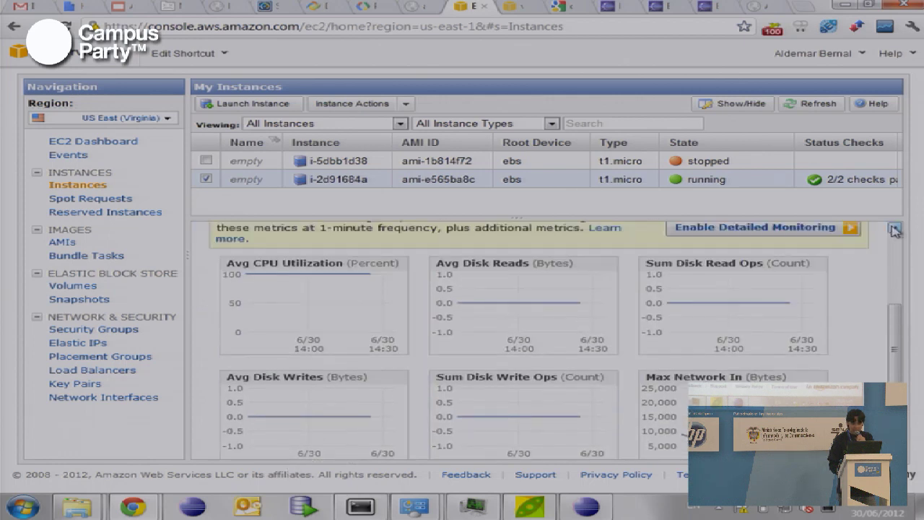
pyautogui.click(306, 320)
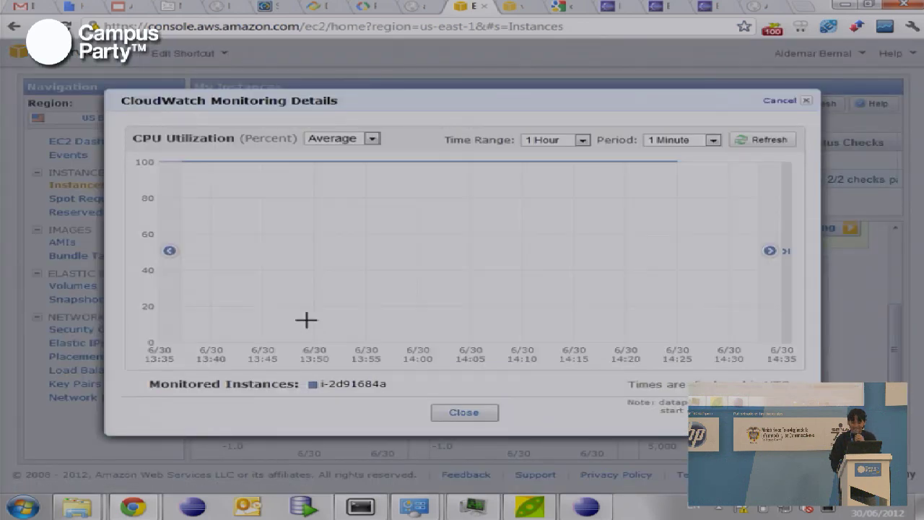
pyautogui.click(807, 102)
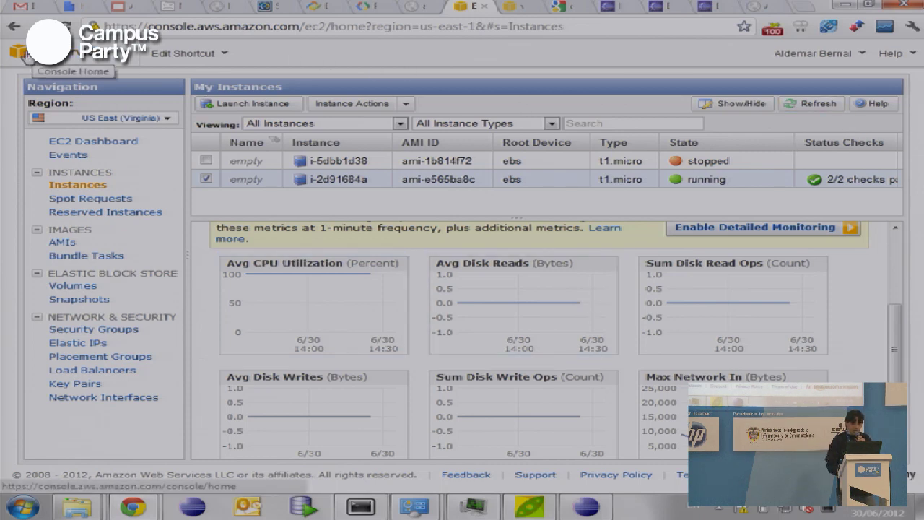
# Return to the console home and open the S3 service to show its buckets.
pyautogui.click(26, 56)
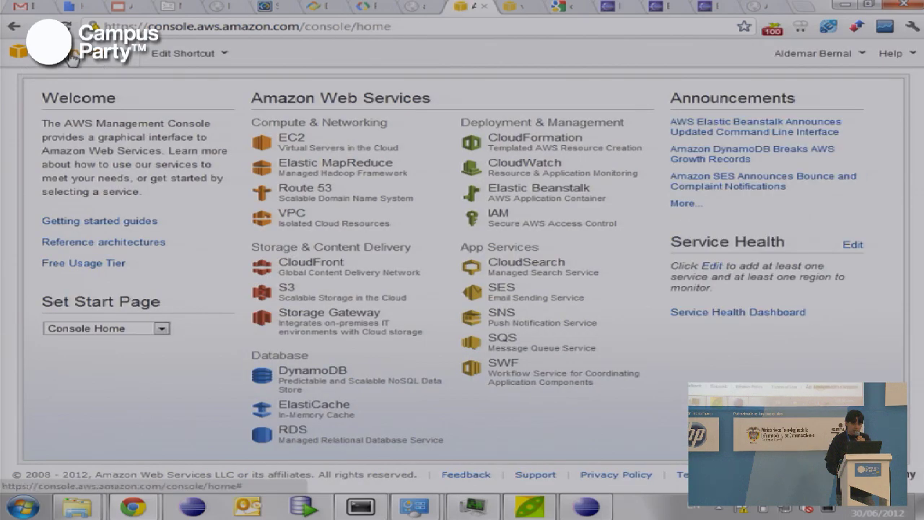
pyautogui.click(72, 57)
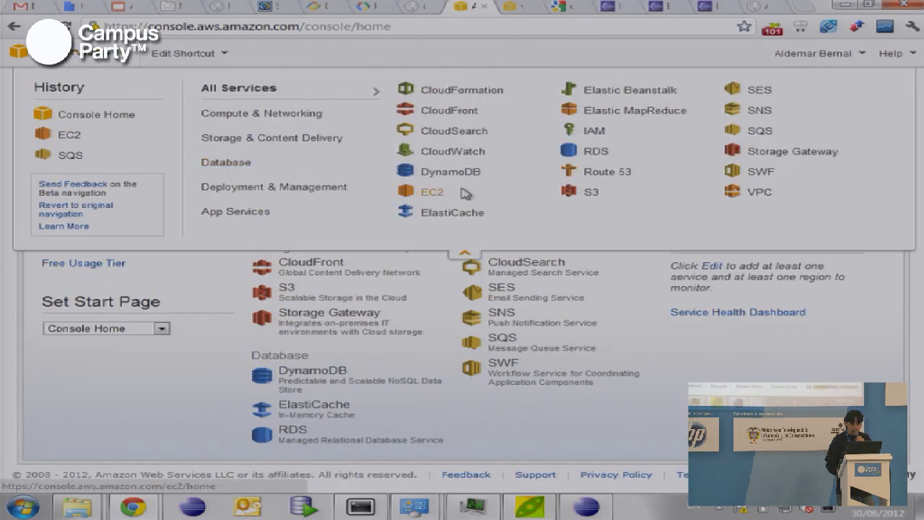
pyautogui.click(569, 203)
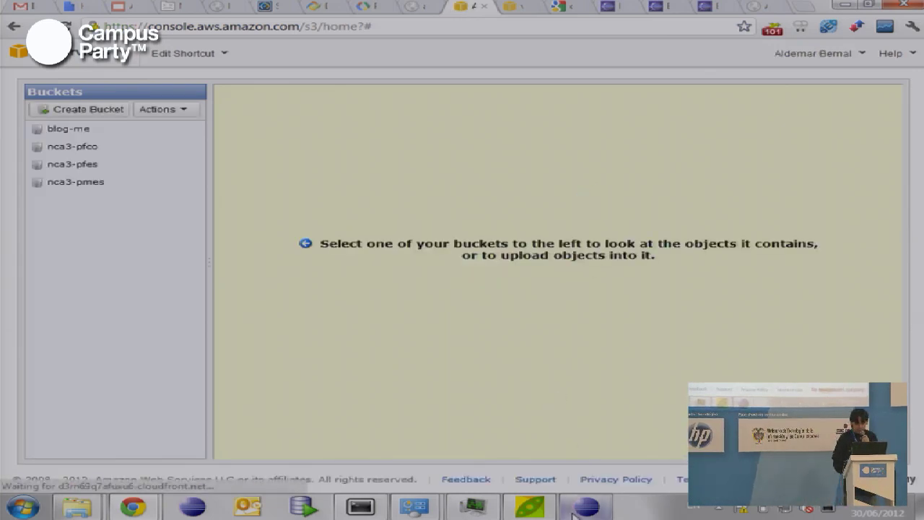
# Switch to Eclipse and open the blog-me S3 bucket in the AWS Management perspective to view its object listing.
pyautogui.click(580, 510)
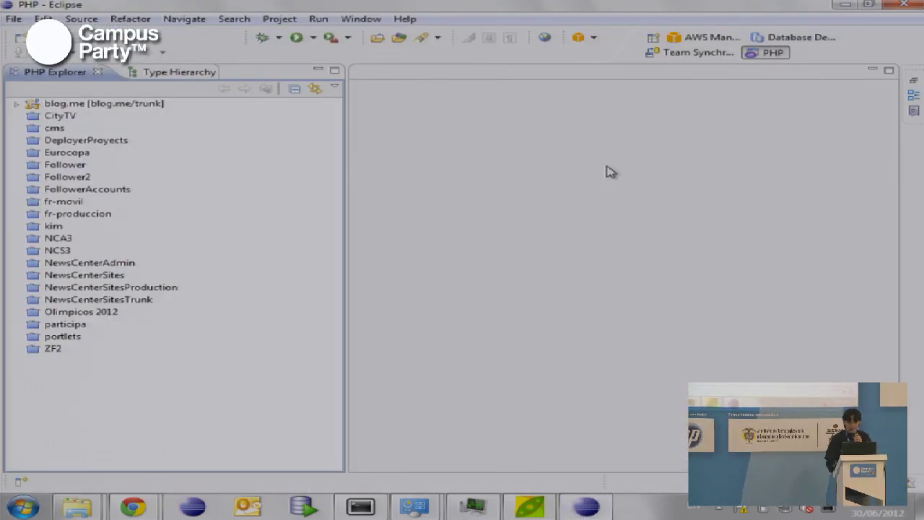
pyautogui.click(691, 41)
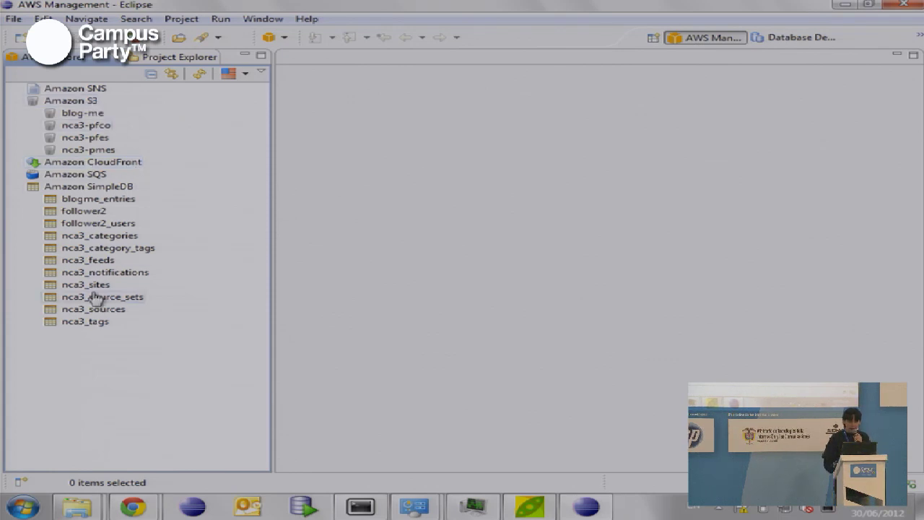
pyautogui.doubleClick(72, 114)
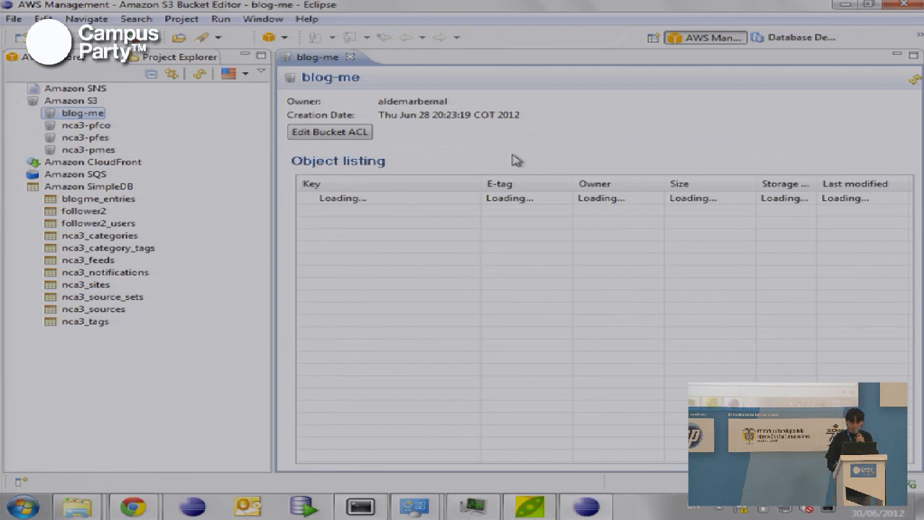
# Switch to the AWS+ZF2 Google Docs presentation in Chrome, show it full screen and advance to the Zend Framework introduction slide.
pyautogui.moveTo(133, 507)
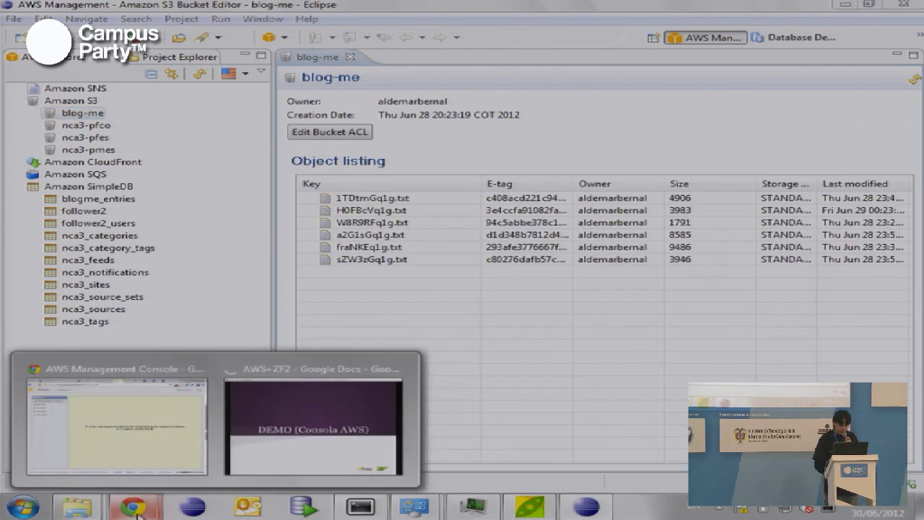
pyautogui.click(265, 458)
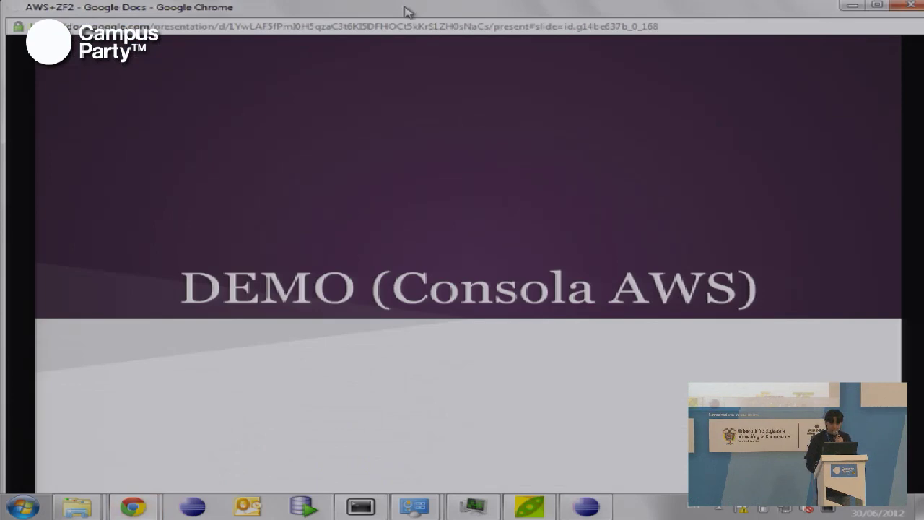
pyautogui.hotkey('ctrl', 'shift', 'f')
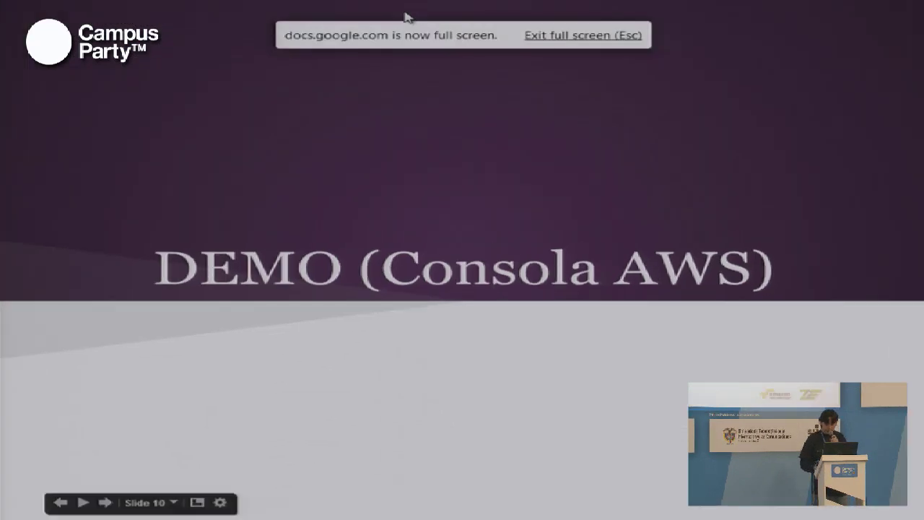
pyautogui.press('Right')
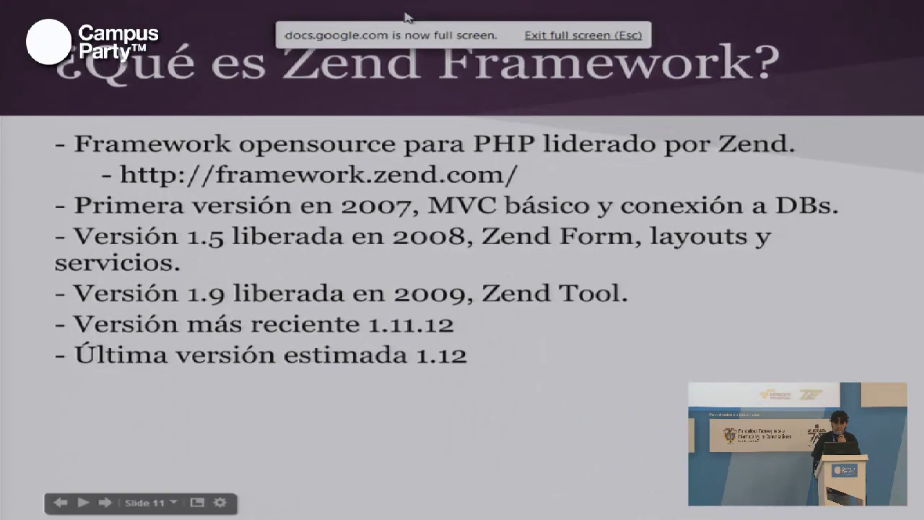